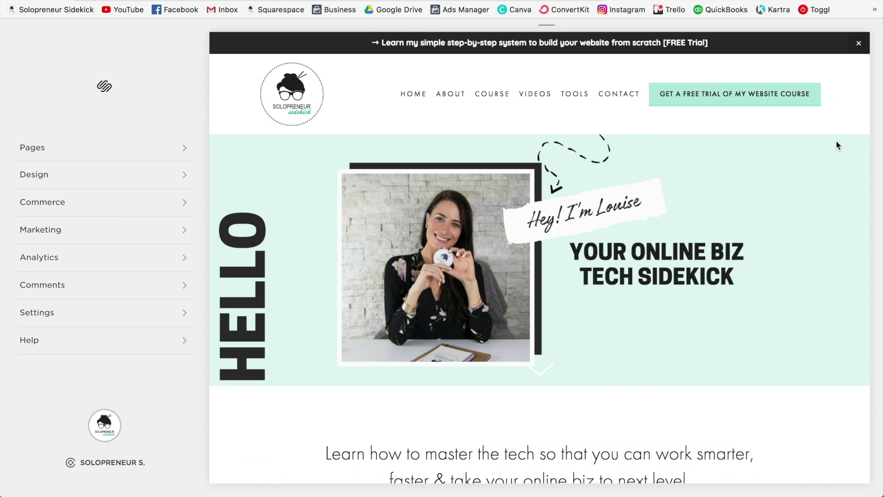
Add a blank not-linked page titled 'Instagram' and start editing it
click(161, 150)
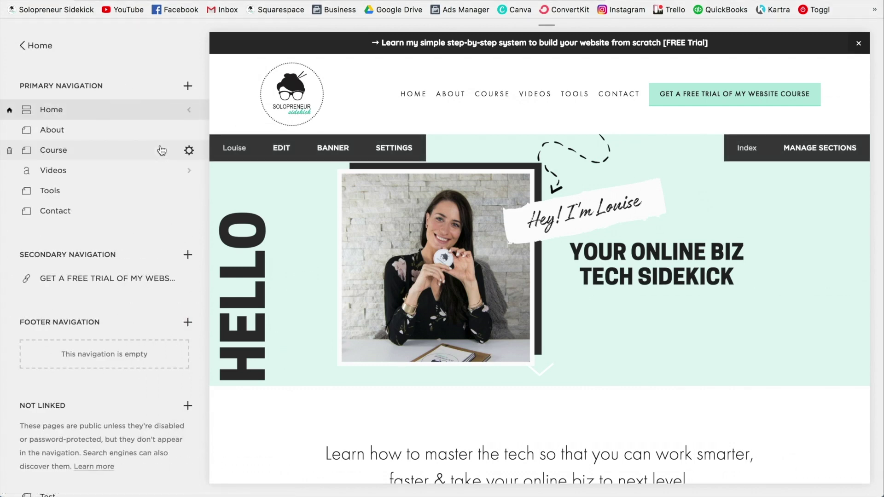
scroll(161, 151, down, 5)
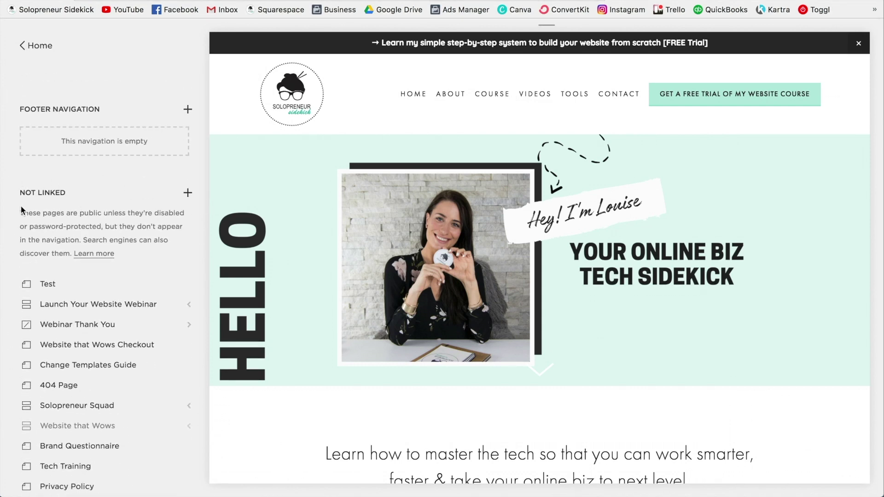
click(188, 195)
click(242, 186)
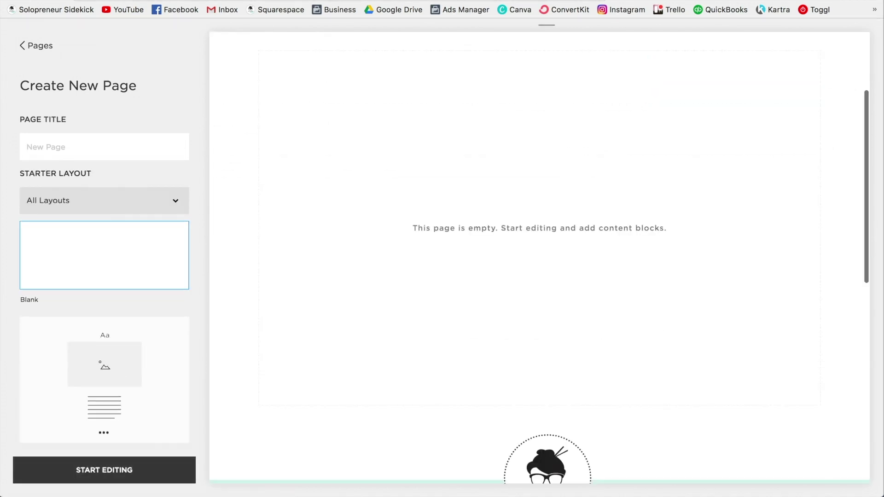
text(Instagram)
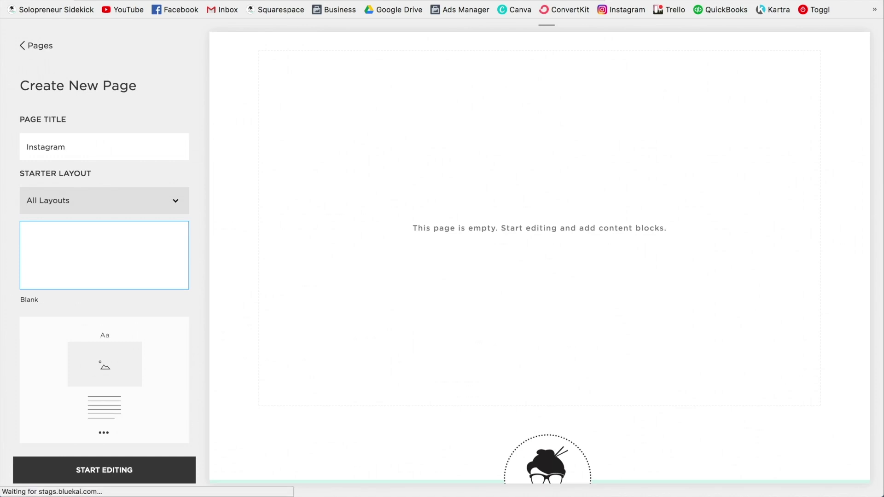
click(133, 469)
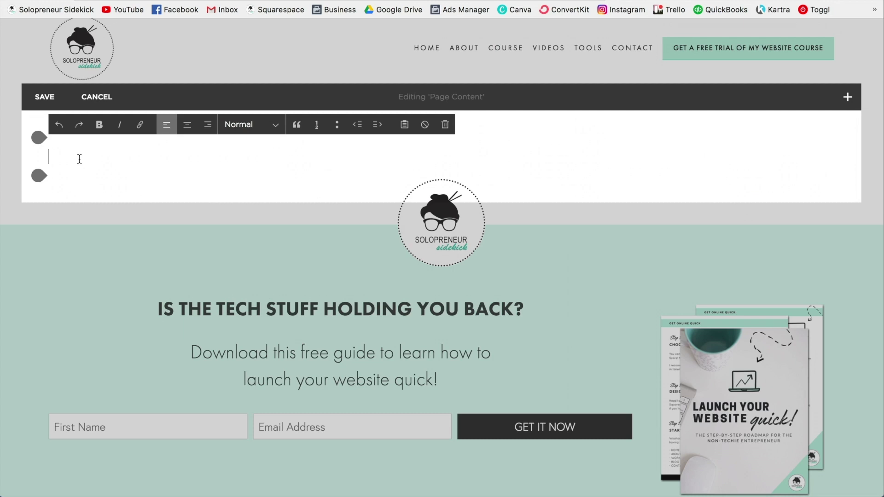
Write 'Intro message here' and add a button below it labelled 'TAKE A FREE TRIAL'
text(Intro message here)
click(39, 176)
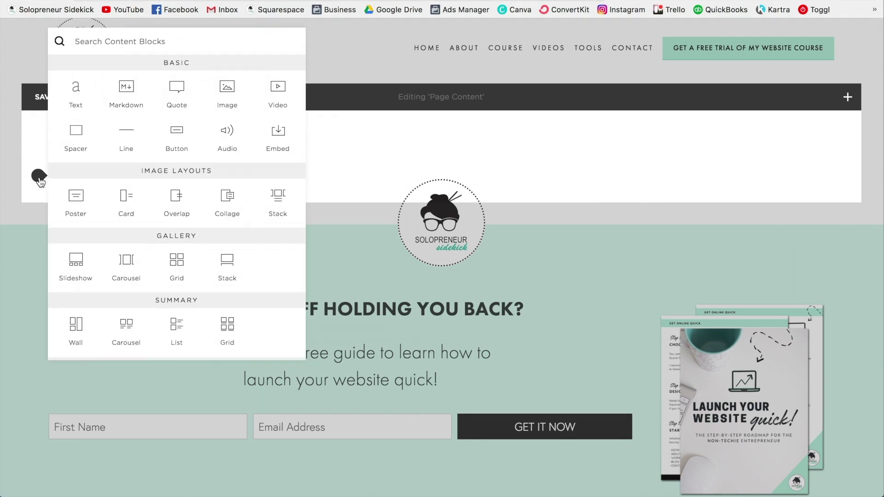
click(179, 134)
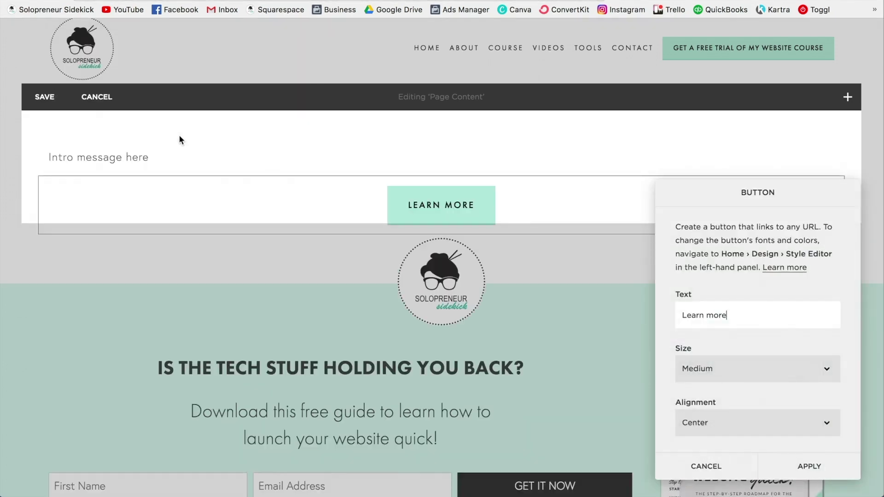
triple_click(709, 324)
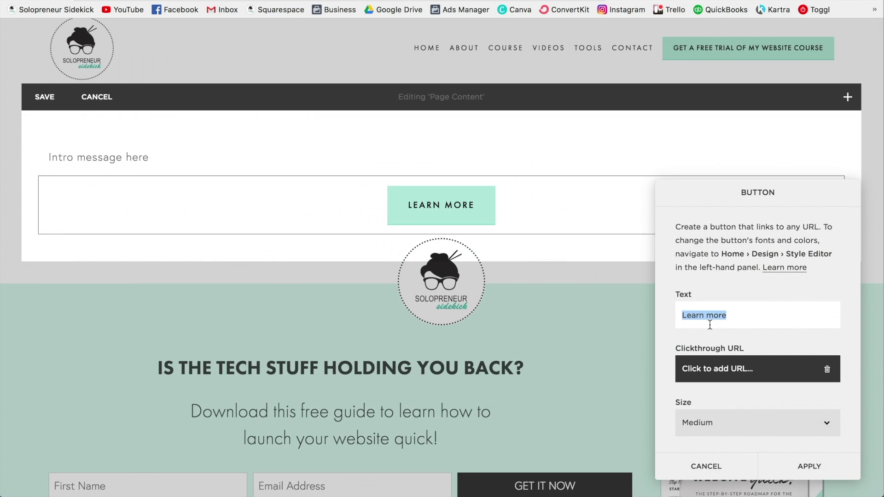
text(TAKE A FREE TRIAL)
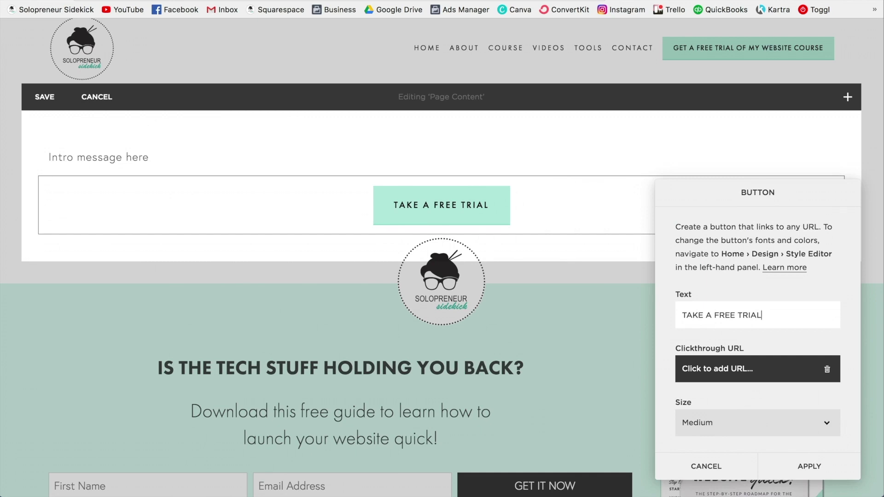
click(726, 381)
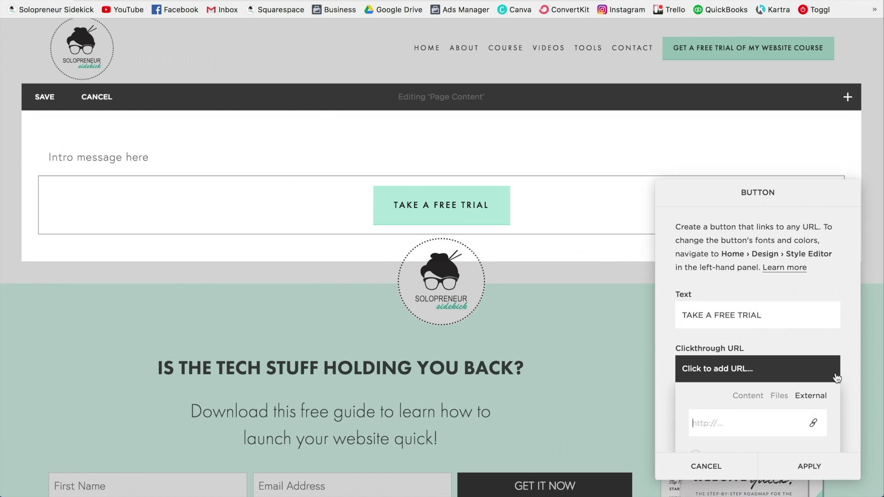
scroll(838, 377, down, 2)
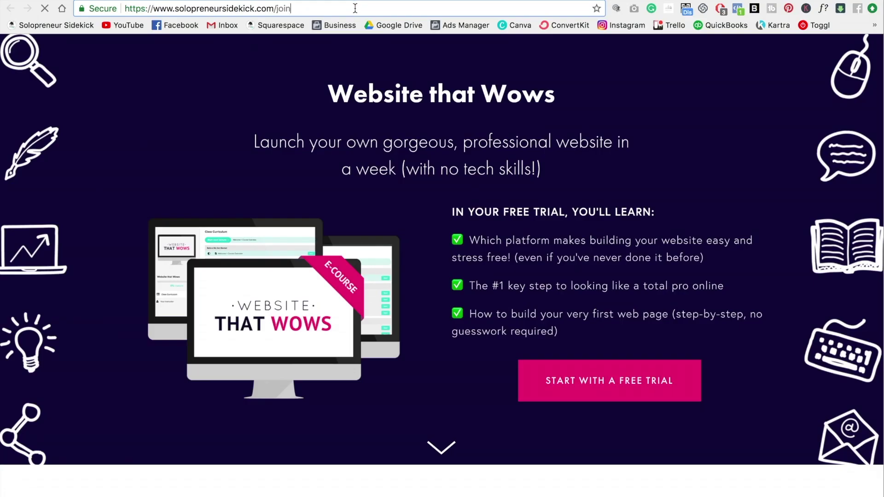
click(355, 8)
key(ctrl+c)
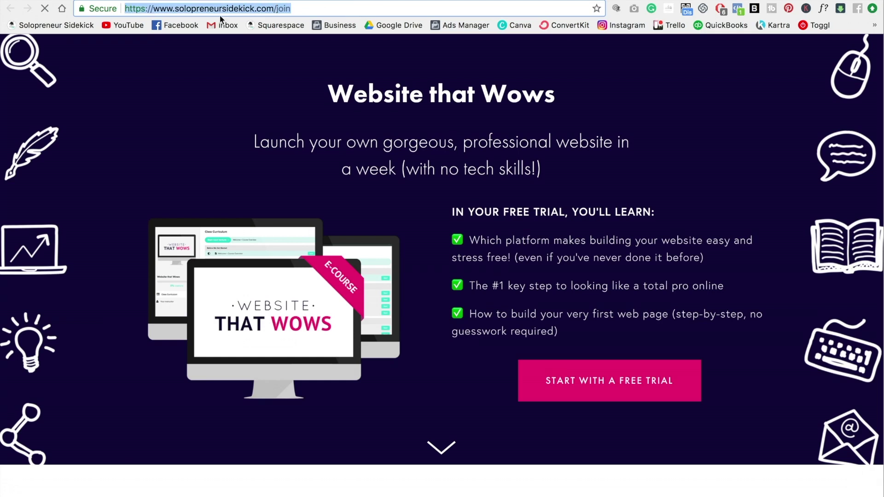
key(ctrl+Tab)
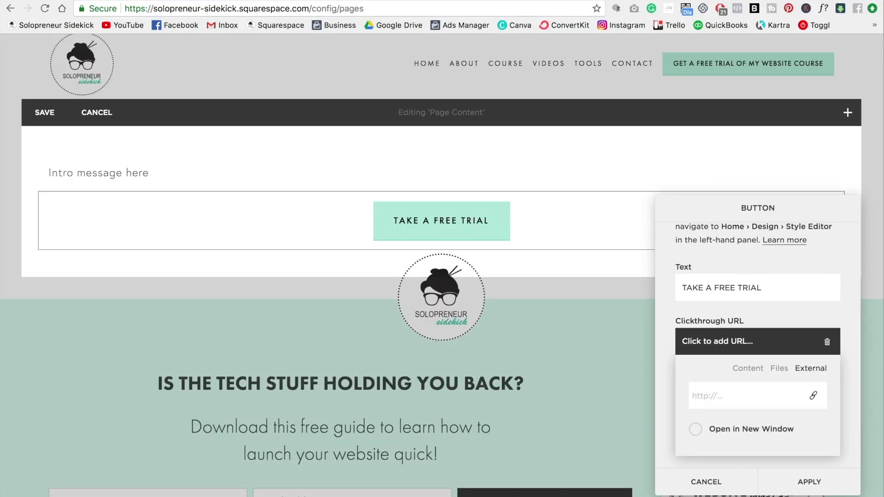
click(696, 391)
key(ctrl+v)
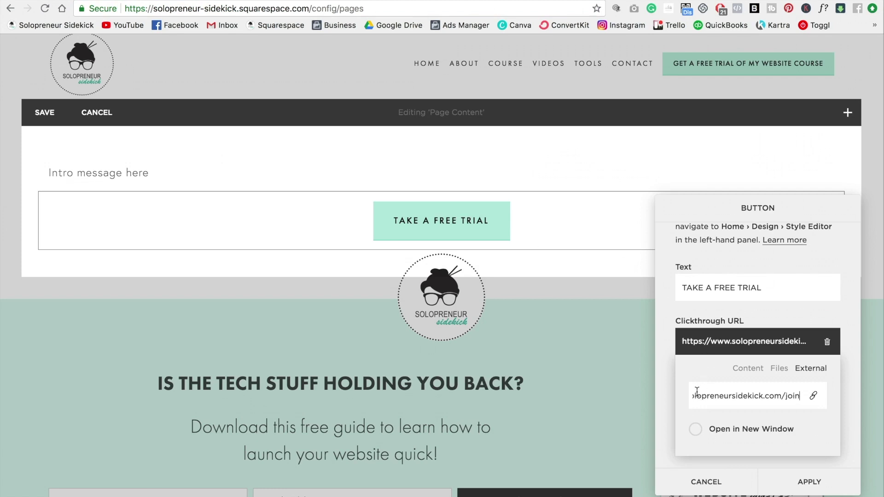
click(815, 483)
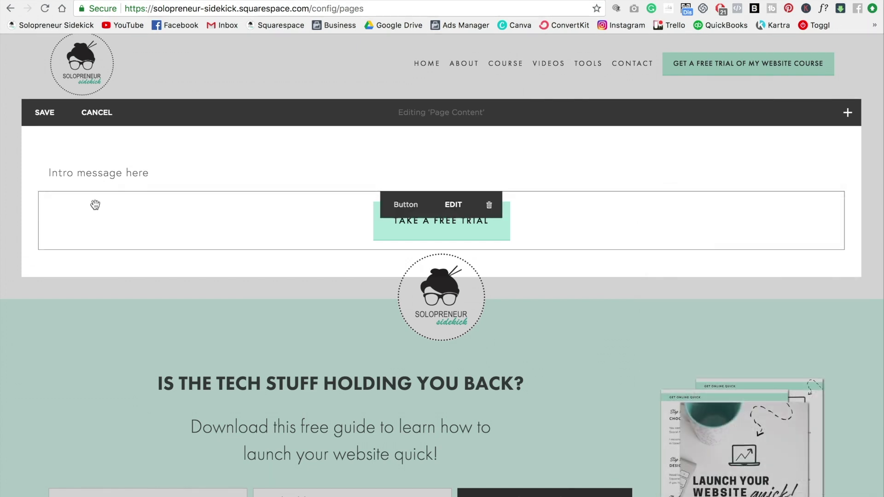
Insert a second button under the first, labelled 'SUBSCRIBE ON YOUTUBE'
click(38, 251)
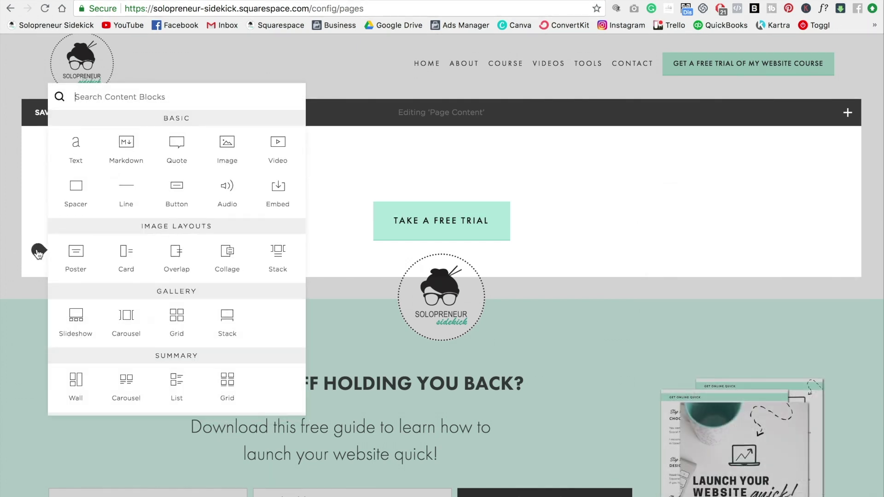
click(179, 202)
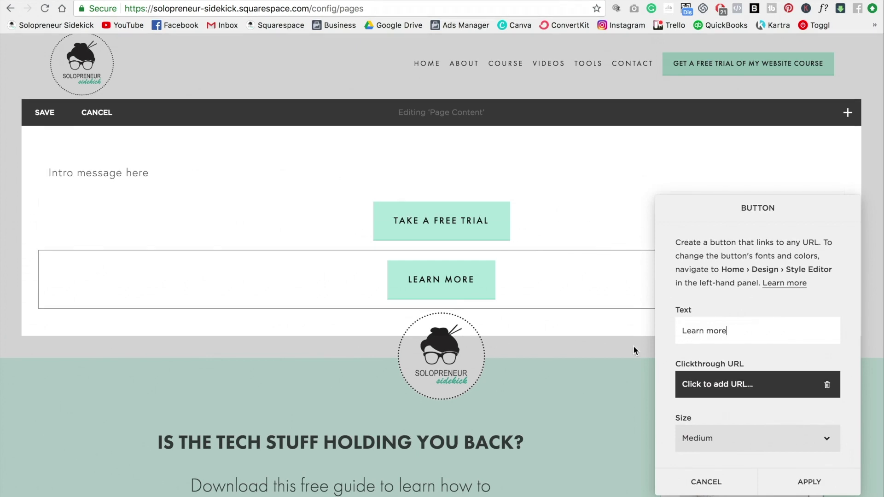
click(695, 387)
scroll(694, 387, down, 3)
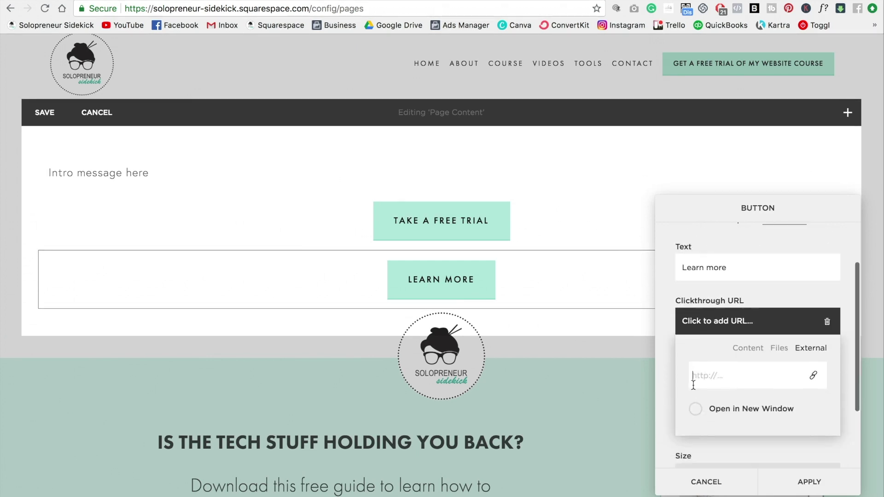
scroll(721, 371, up, 1)
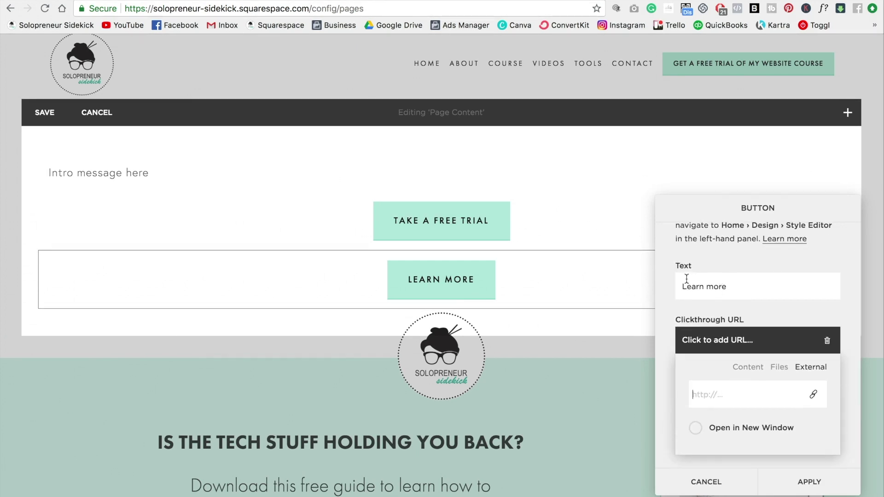
drag(679, 285, 742, 284)
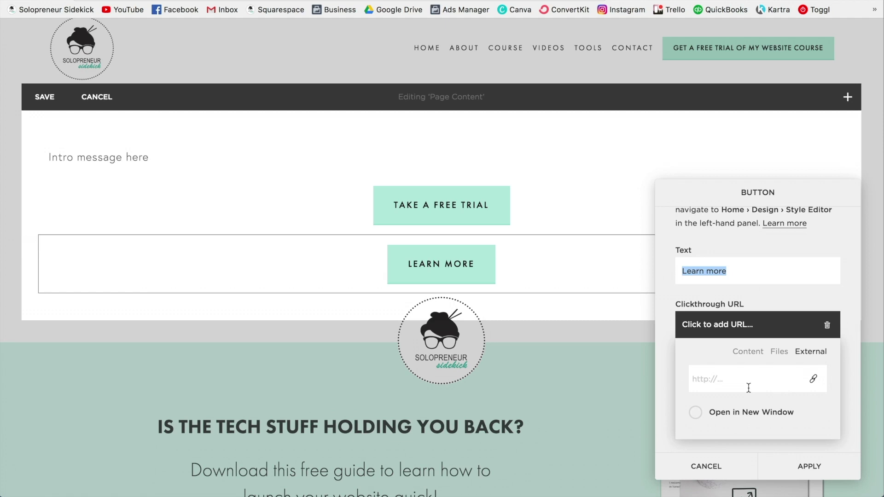
text(SUB)
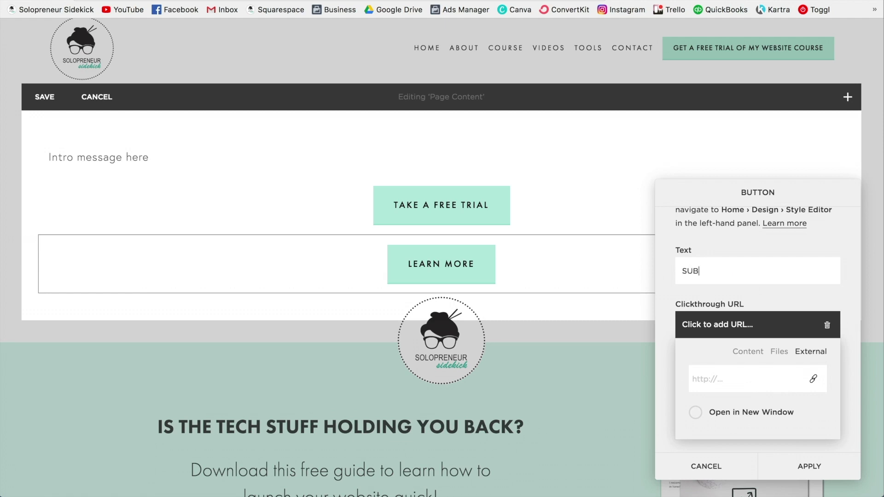
text(SCRIBE ON YOUTUBE)
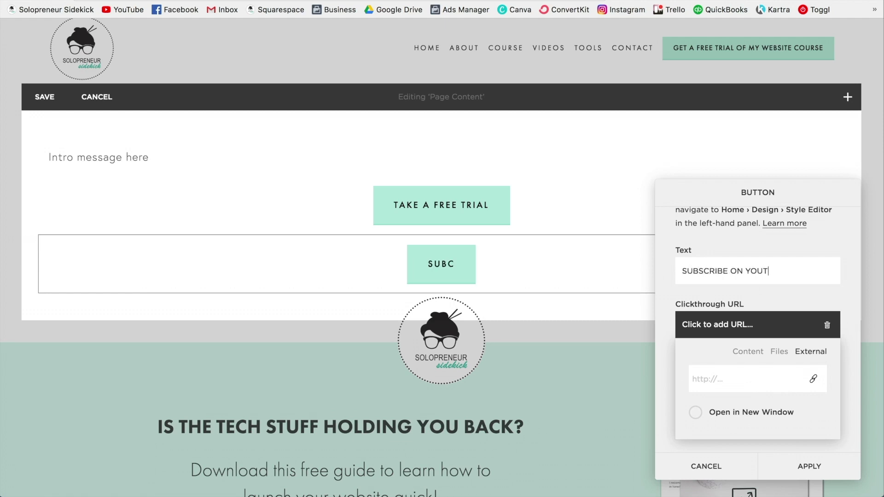
Paste the YouTube channel address into the new button's link field
click(732, 381)
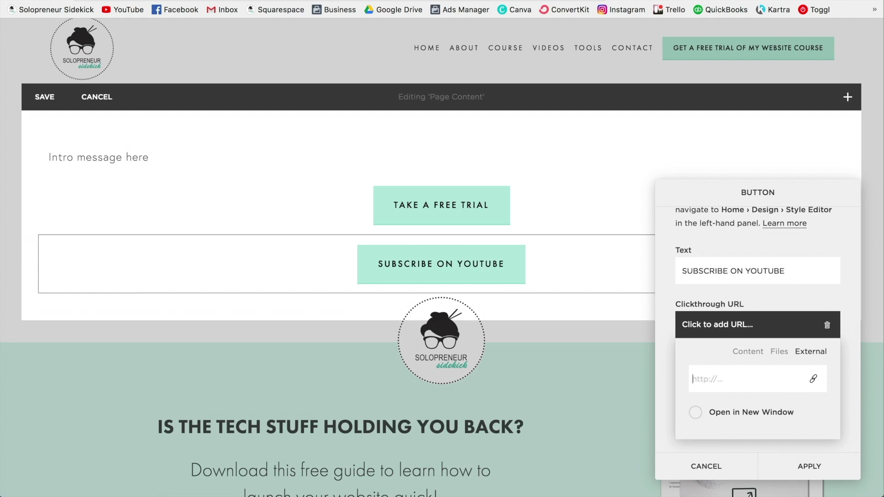
key(ctrl+t)
text(YOU)
key(Down)
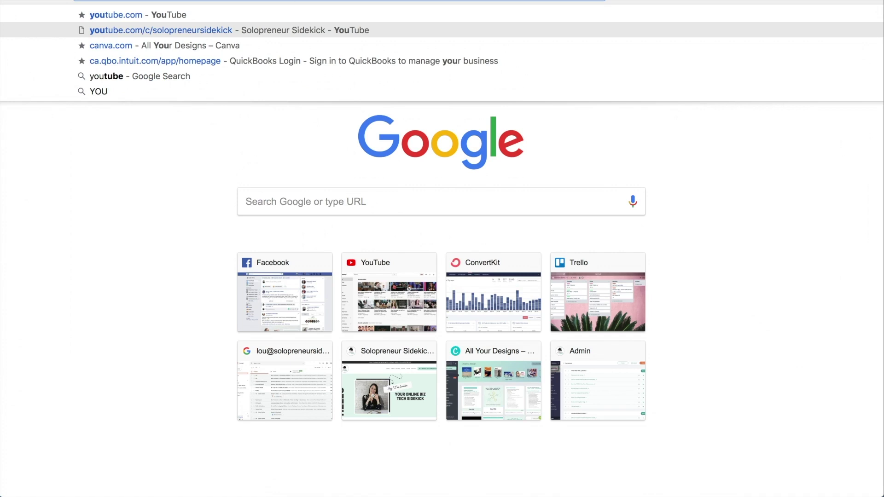
key(ctrl+w)
text(https://www.youtube.com/c/solopreneursidekick)
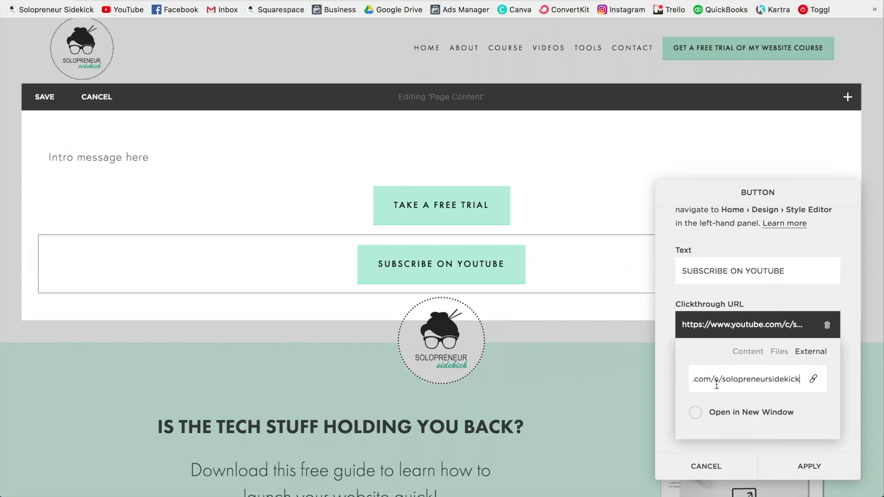
Apply the YouTube link and centre-align the intro message
click(811, 464)
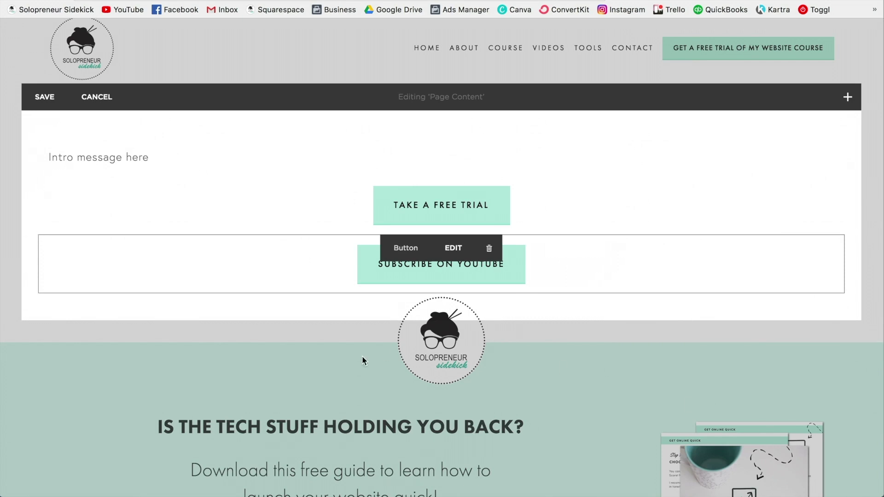
triple_click(95, 161)
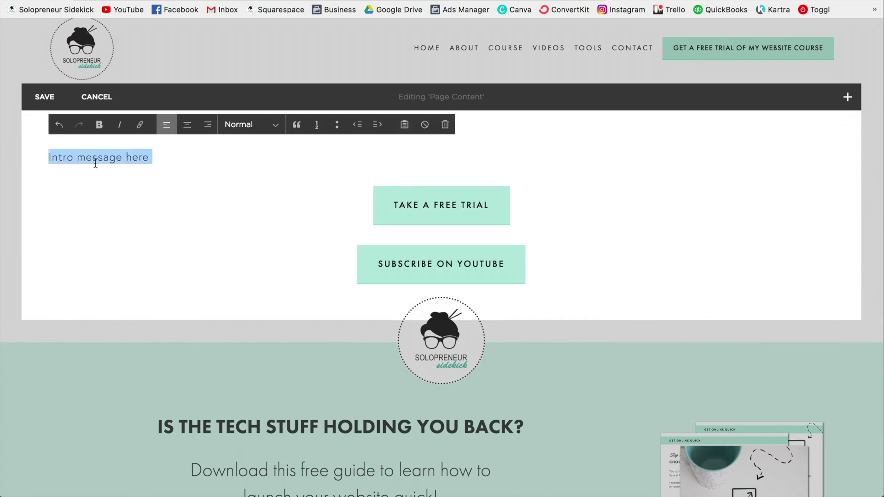
click(187, 125)
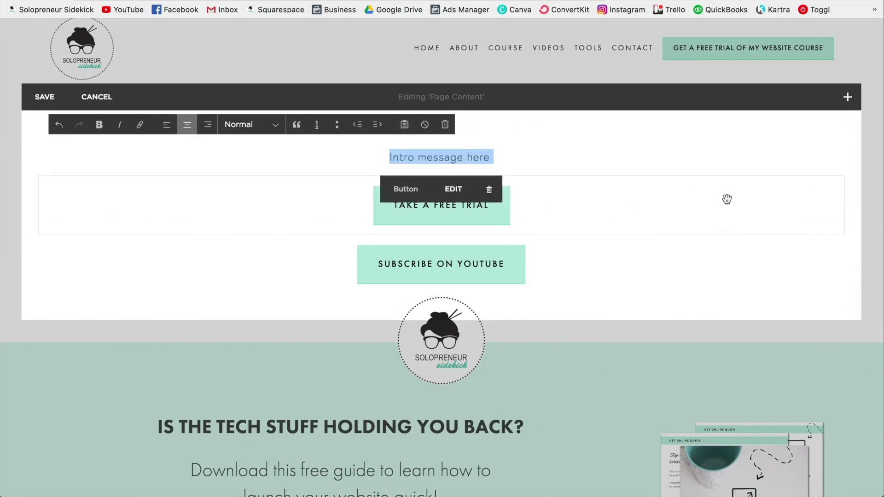
Insert a spacer below the Subscribe button and drag it taller
click(40, 293)
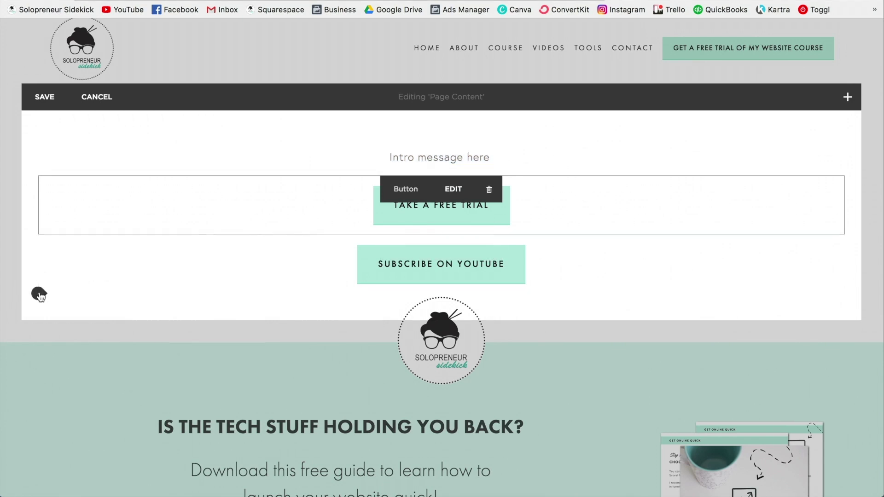
click(40, 293)
click(81, 243)
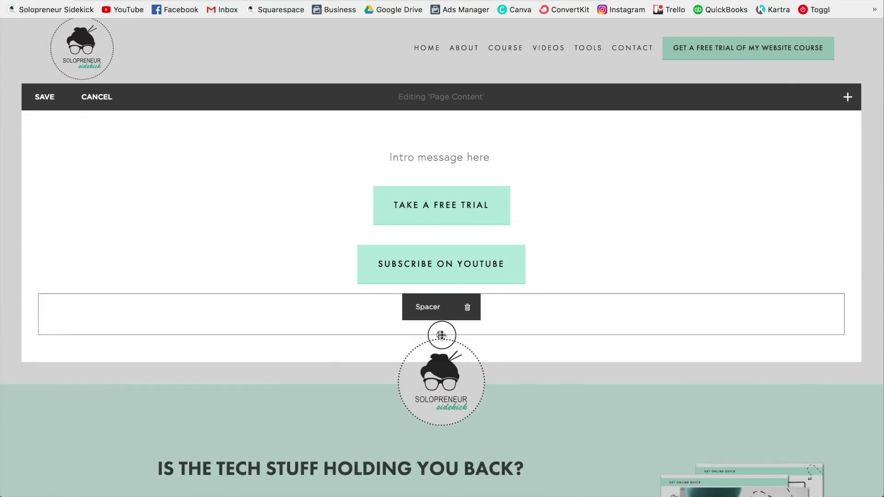
drag(441, 335, 441, 365)
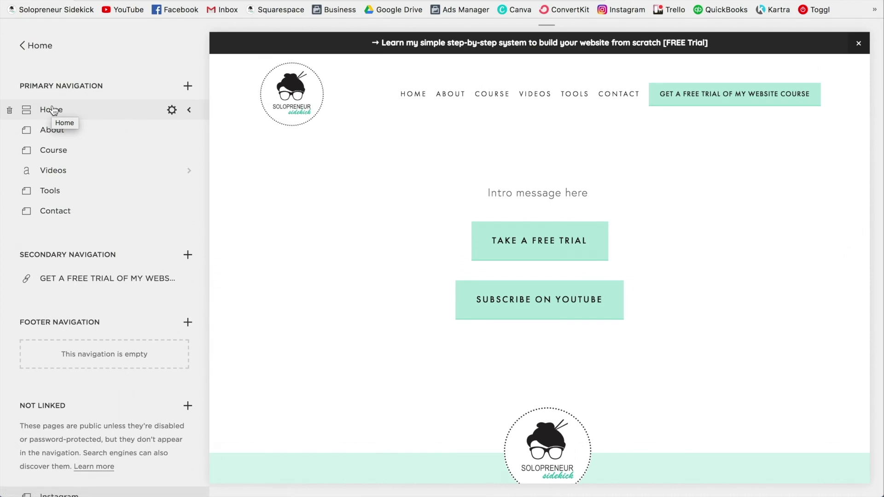
Switch the preview to phone size and scroll through the stacked intro and buttons
mouse_move(550, 28)
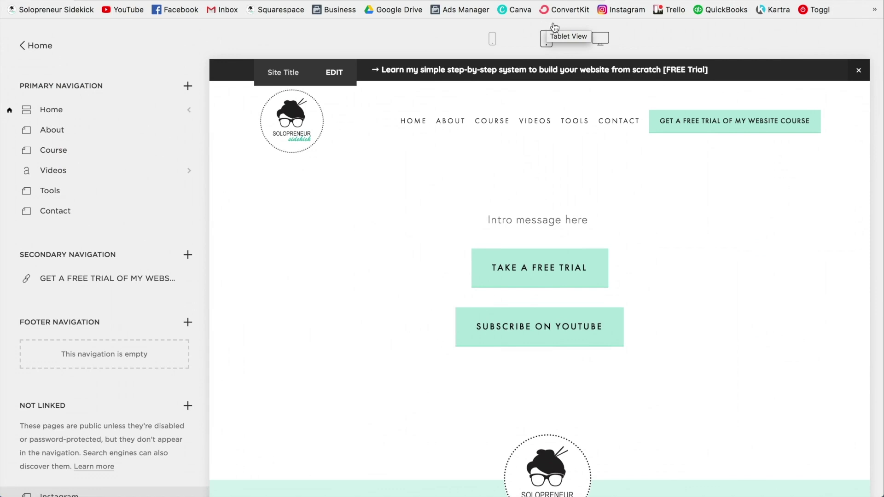
click(500, 42)
mouse_move(656, 245)
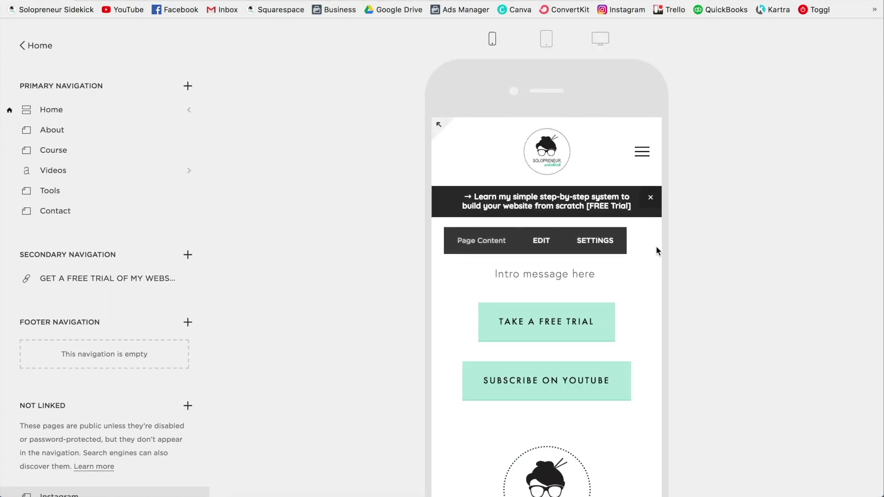
scroll(655, 245, down, 5)
scroll(656, 246, up, 5)
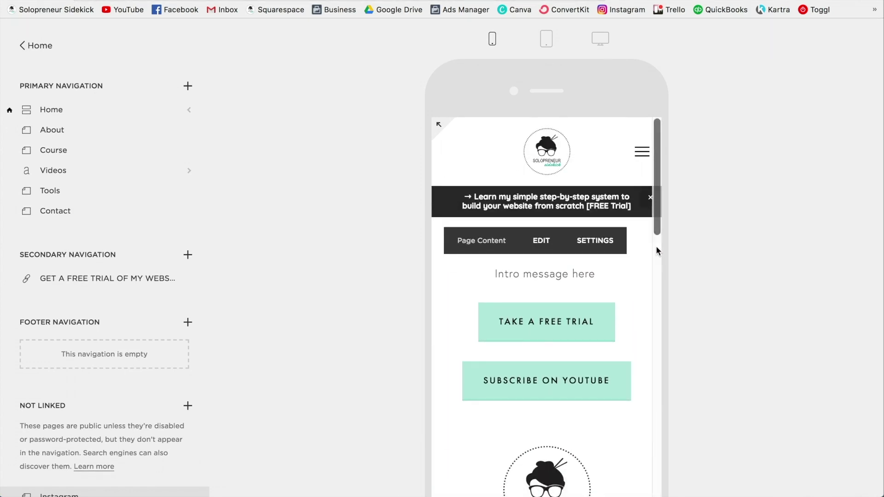
scroll(198, 426, down, 3)
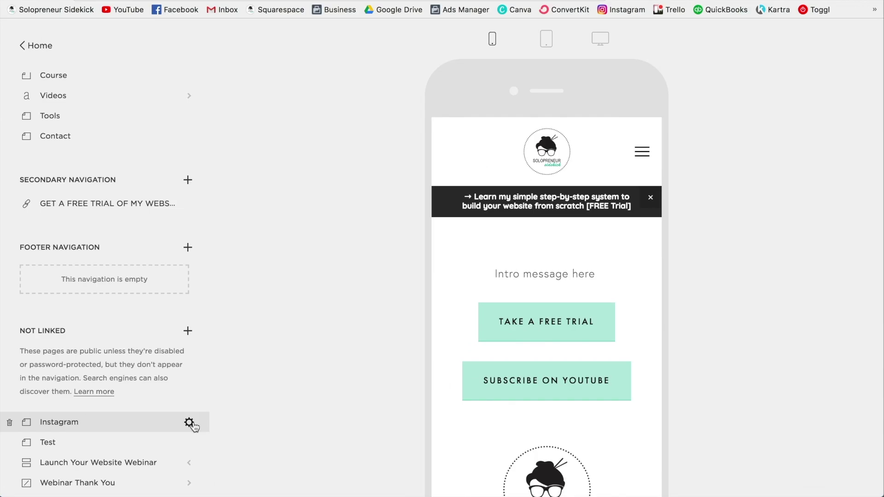
Open the Instagram page's settings and scroll to its /instagram URL slug
click(189, 423)
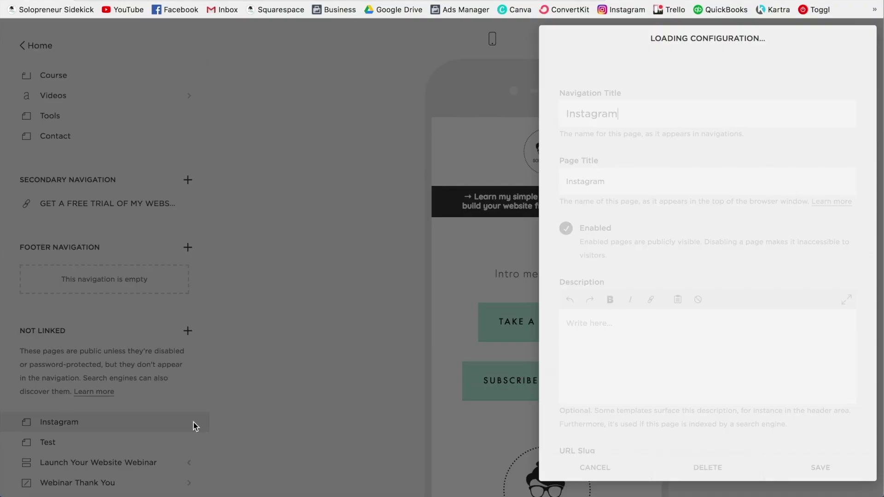
scroll(767, 167, down, 2)
scroll(767, 166, down, 5)
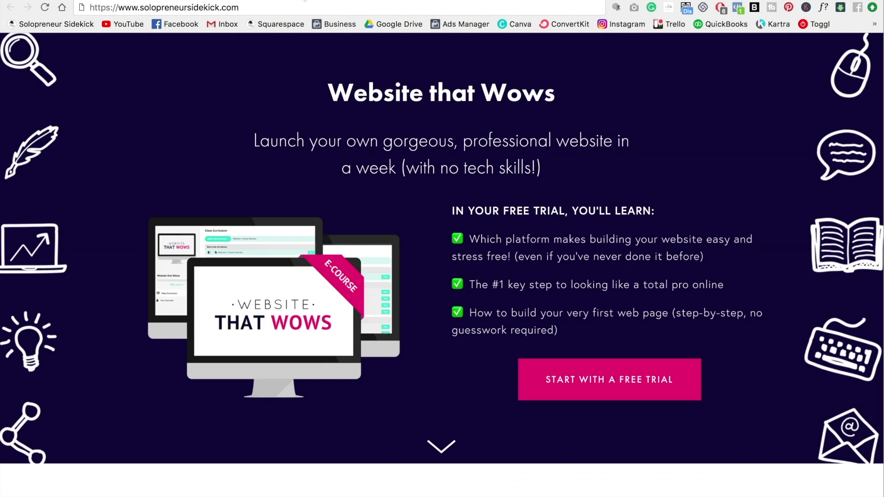
Append /instagram to the site's address in the browser address bar
click(254, 7)
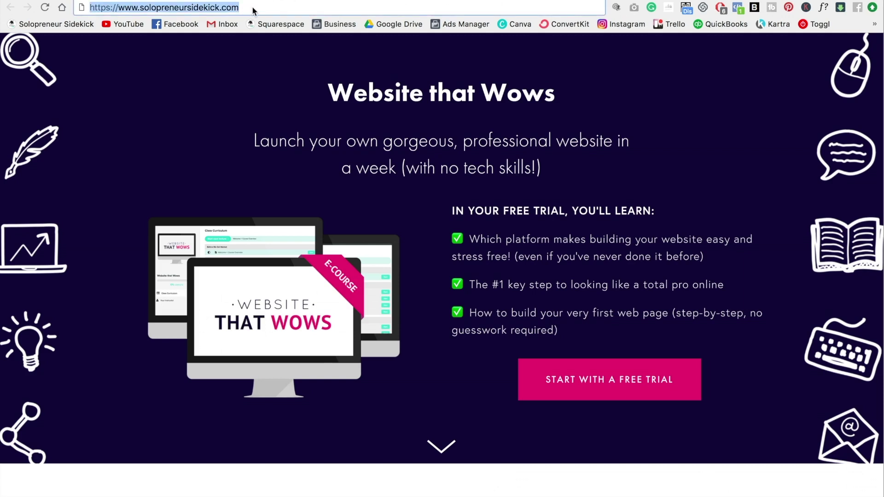
key(Right)
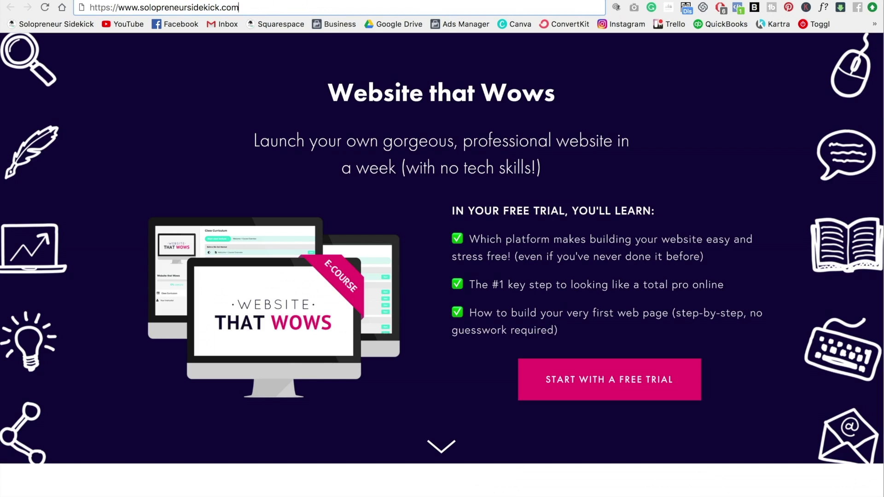
text(/)
text(instagra)
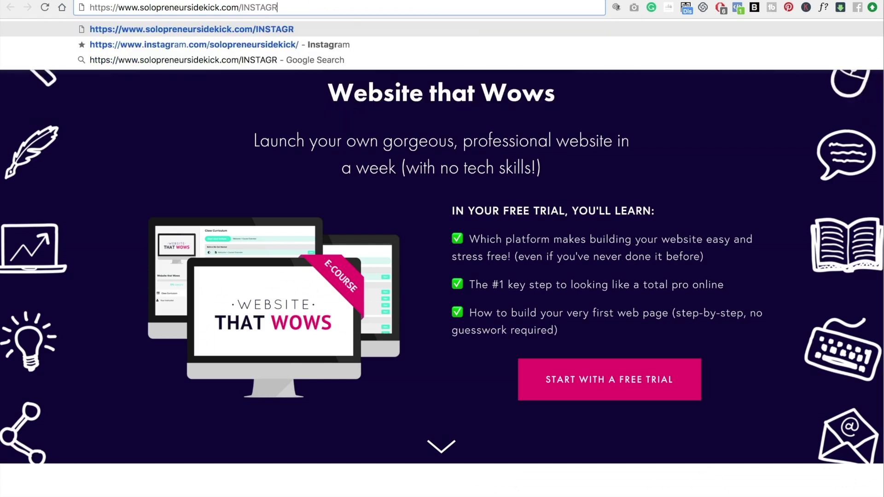
text(m)
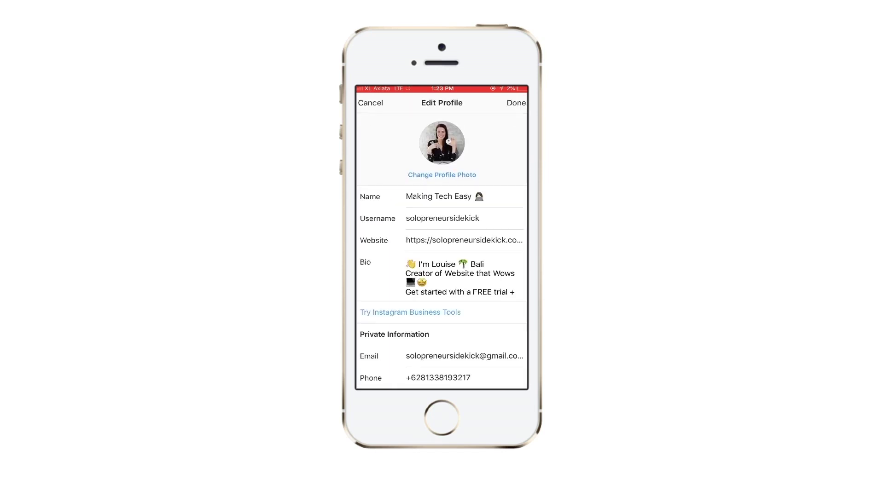
click(464, 240)
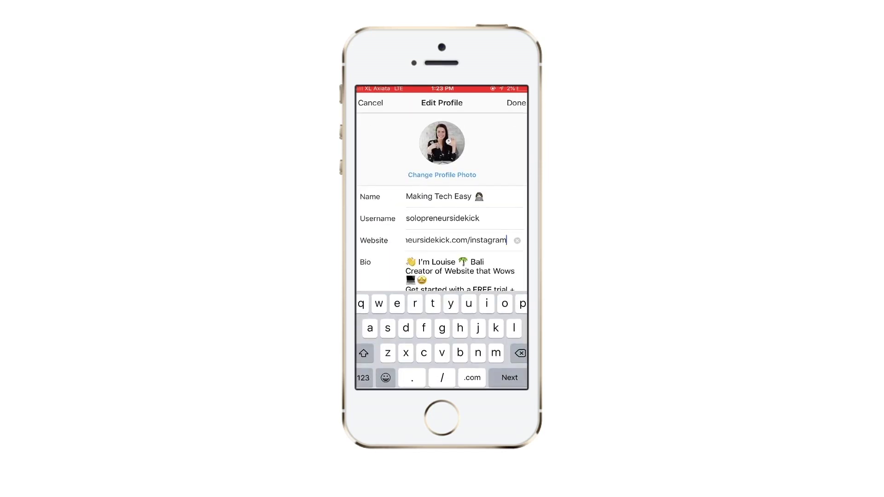
click(518, 240)
text(https)
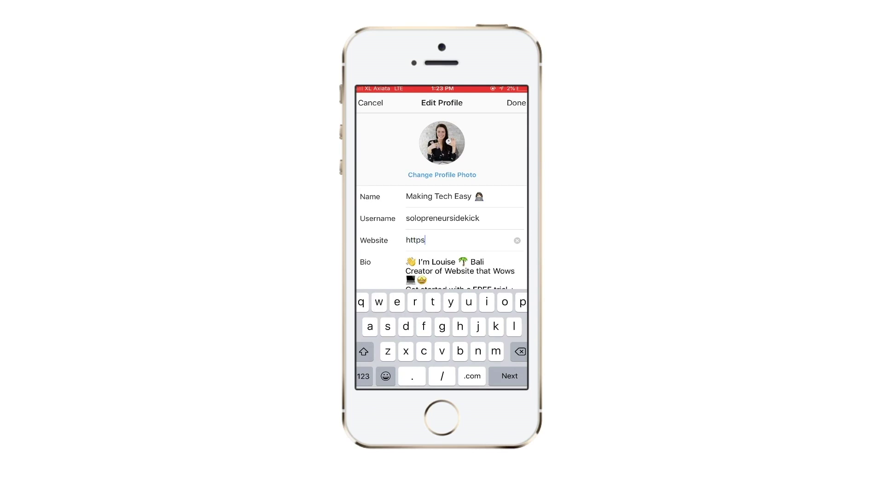
click(363, 376)
text(://solopreneursidekick.com)
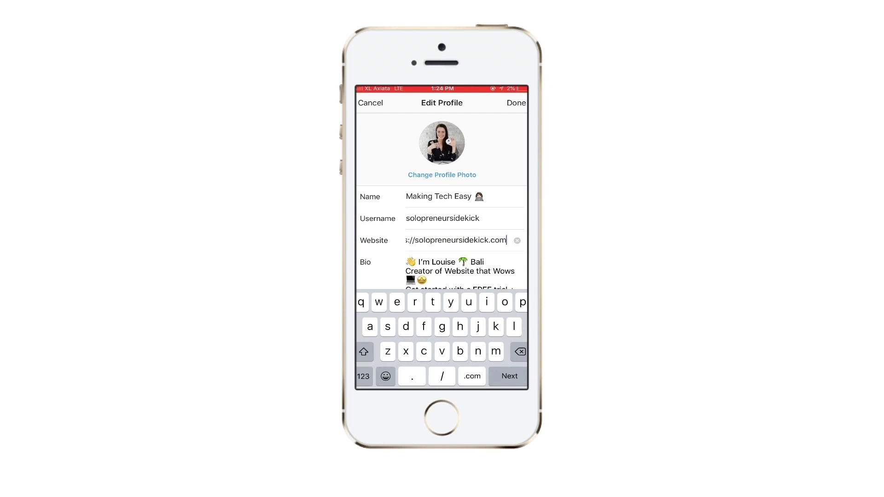
text(/instagram)
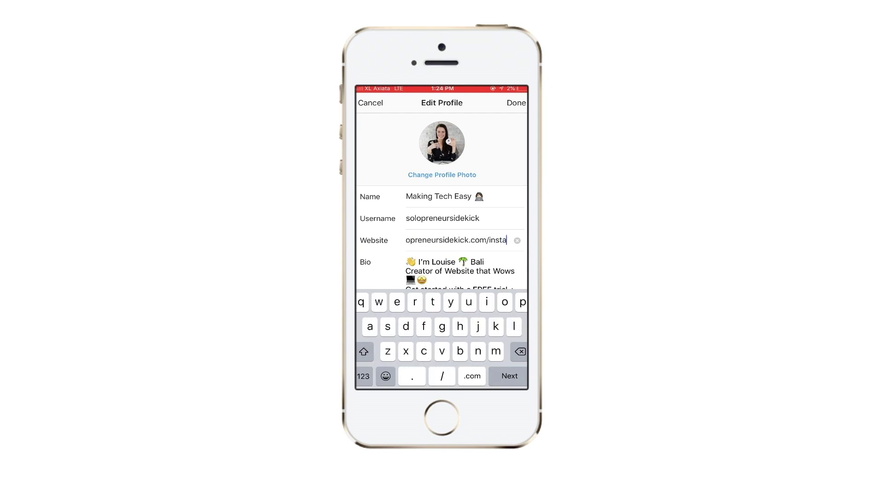
click(516, 103)
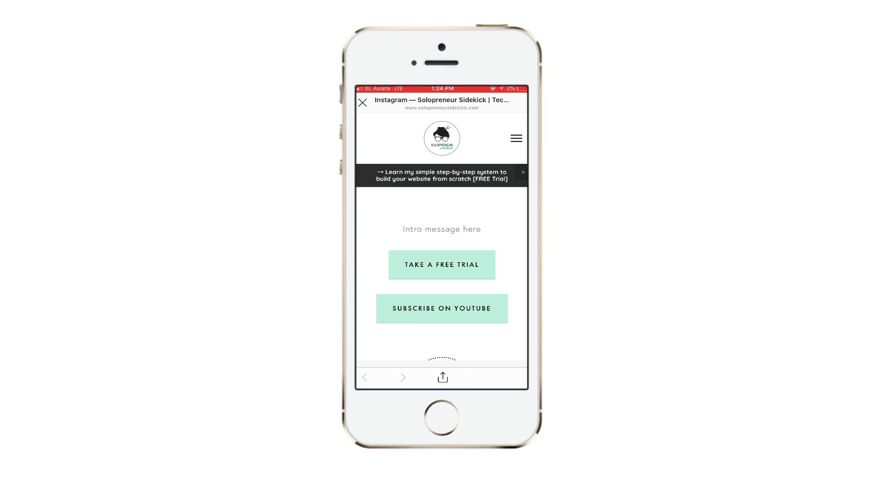
Scroll the opened Instagram page to view the intro message and both buttons
scroll(441, 258, down, 2)
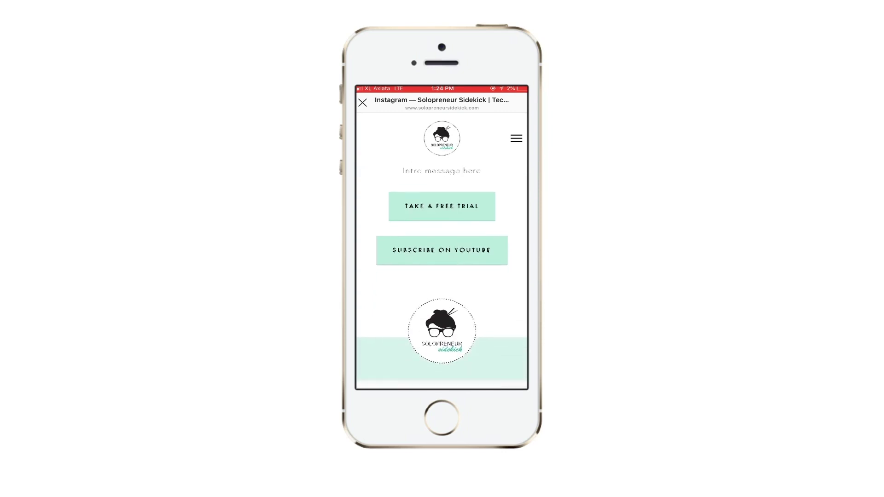